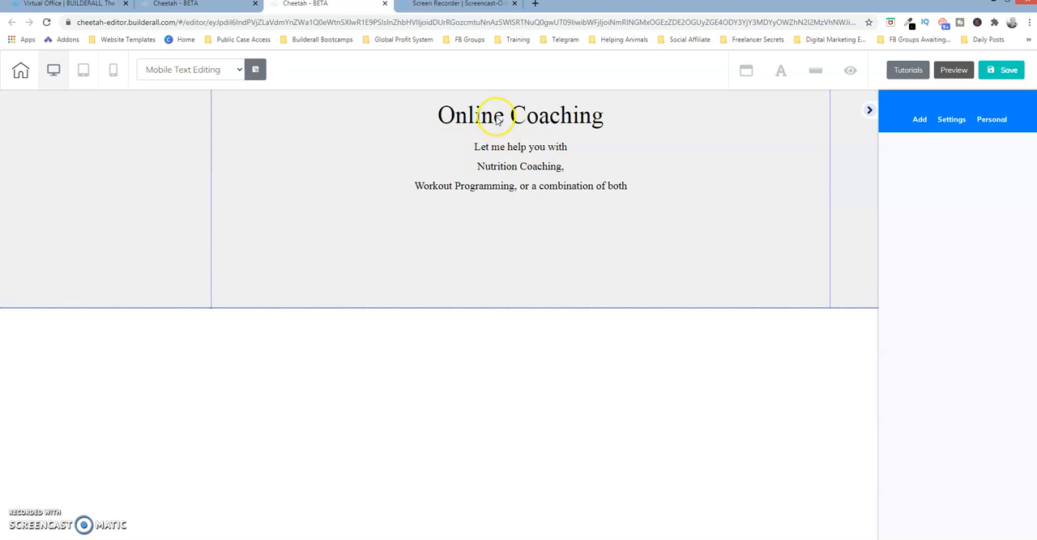
Examine the block styles offered for the body text under the Online Coaching title, including the neutral paragraph and heading styles
left_click(498, 118)
left_click(498, 118)
left_click(496, 169)
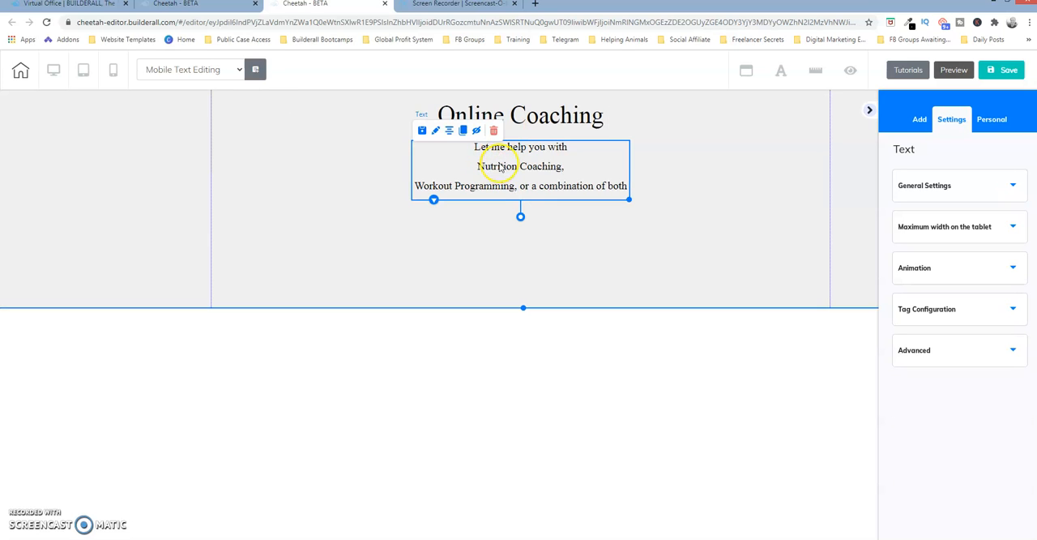
left_click(512, 117)
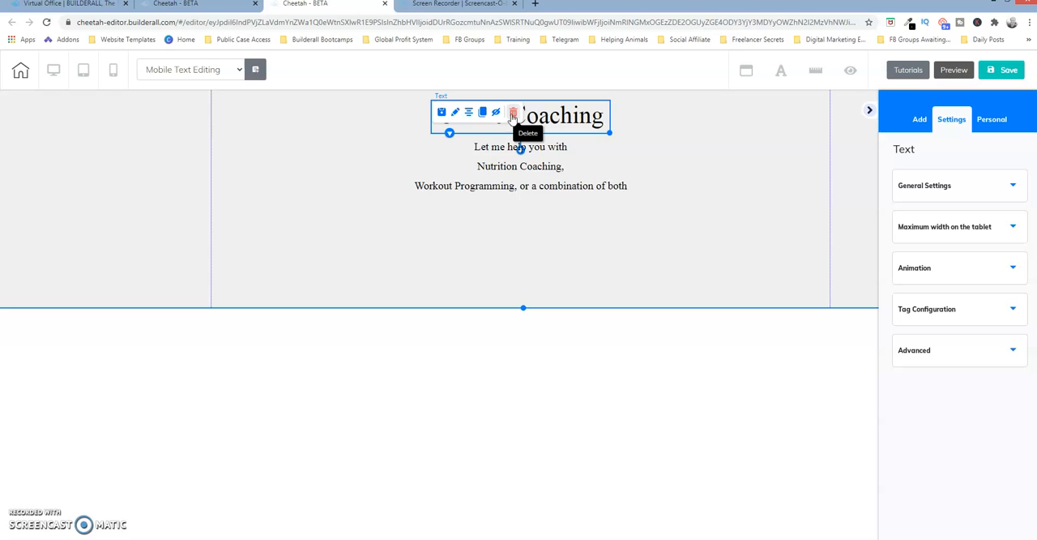
left_click(505, 153)
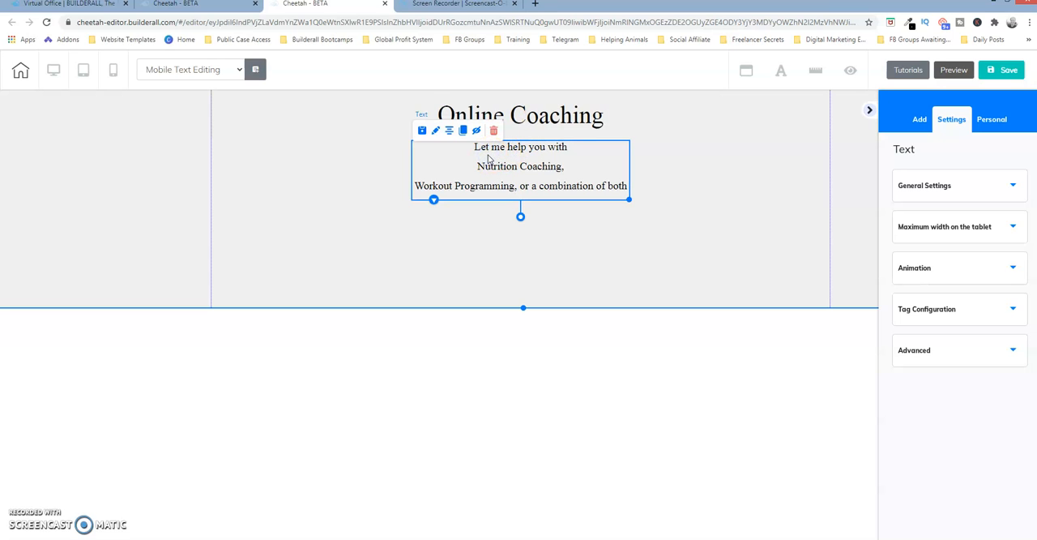
double_click(488, 154)
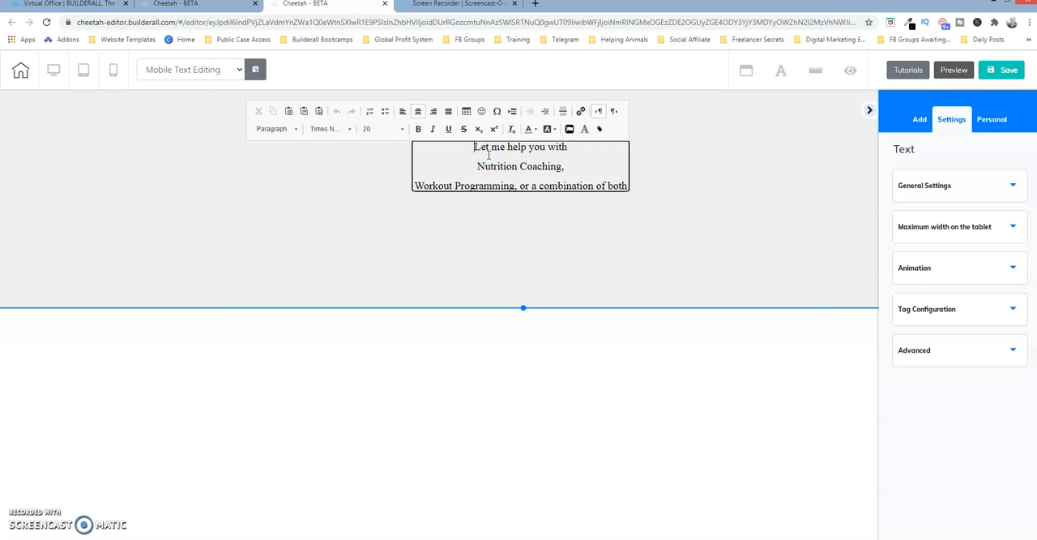
left_click(298, 129)
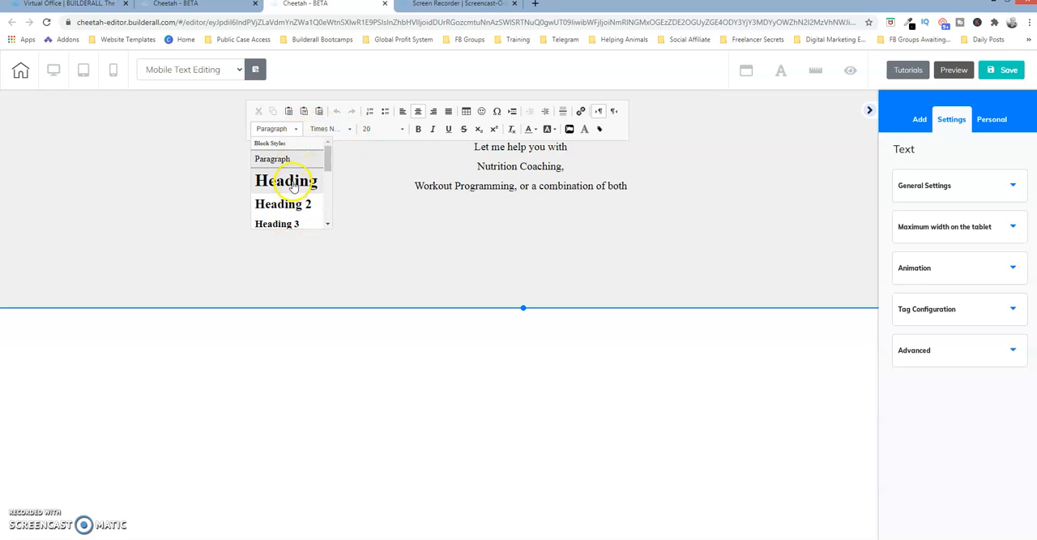
left_click_drag(327, 155, 326, 192)
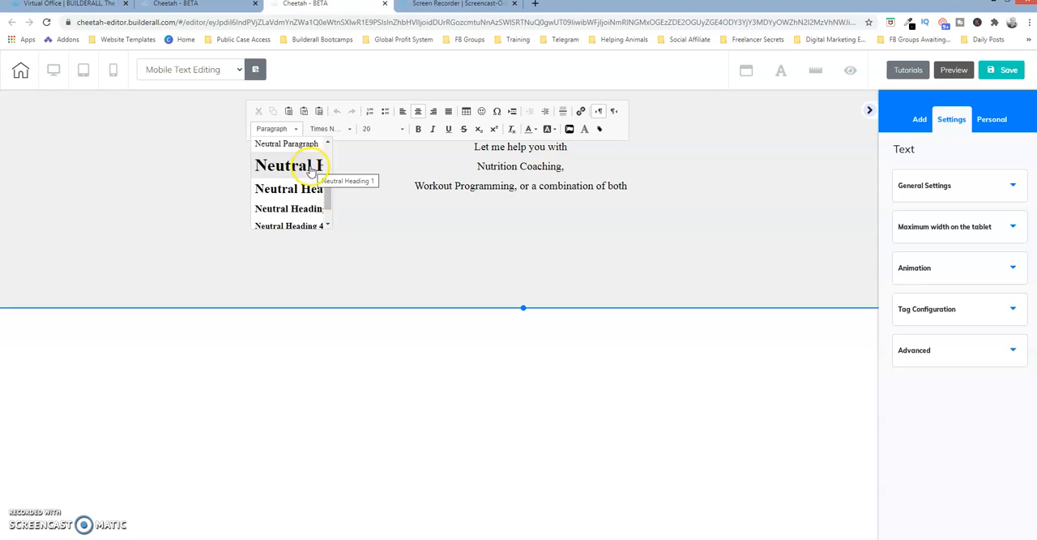
left_click_drag(329, 198, 327, 151)
left_click(372, 161)
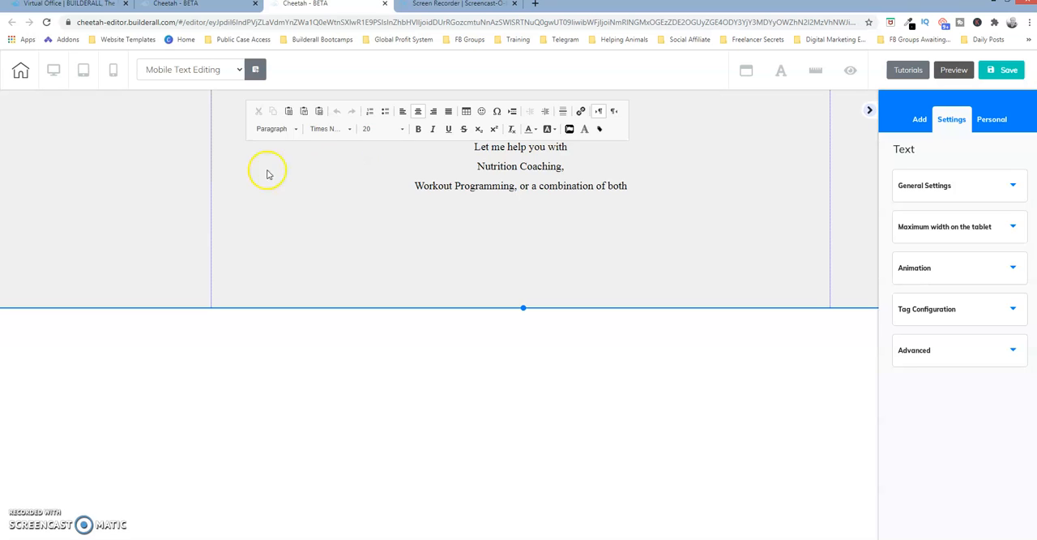
left_click(239, 166)
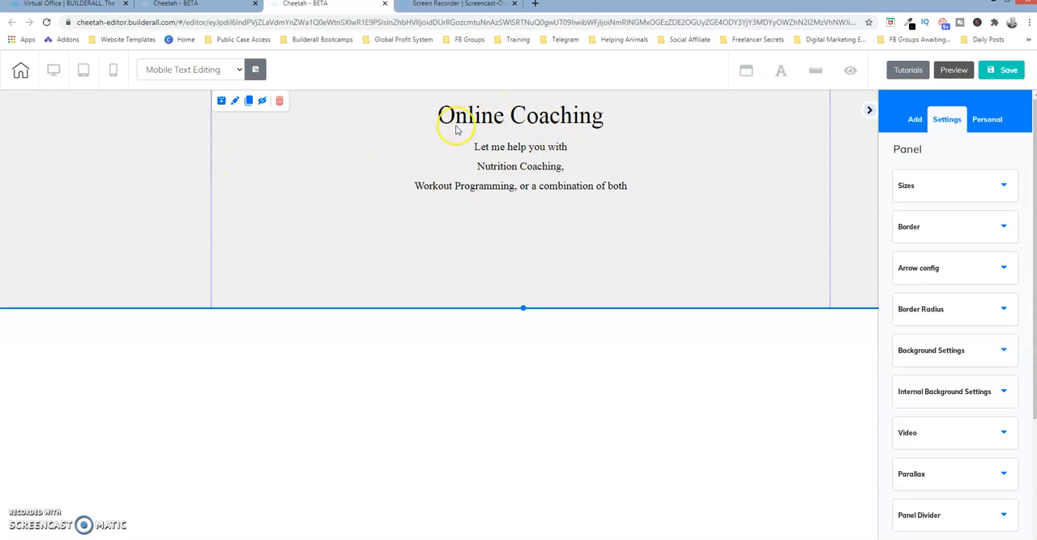
Switch to the mobile view and inspect the general settings of the body text under the Online Coaching title
left_click(114, 70)
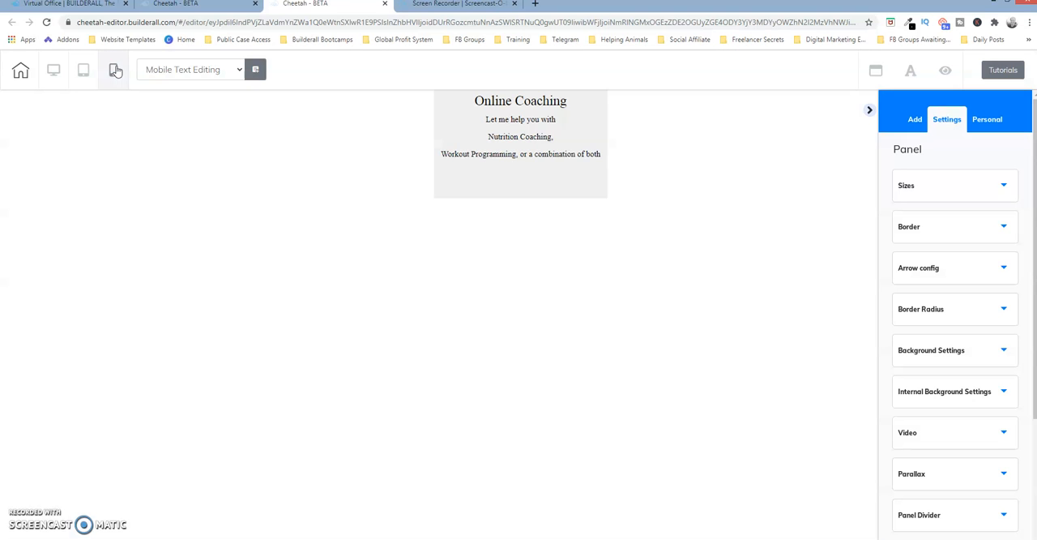
left_click(540, 132)
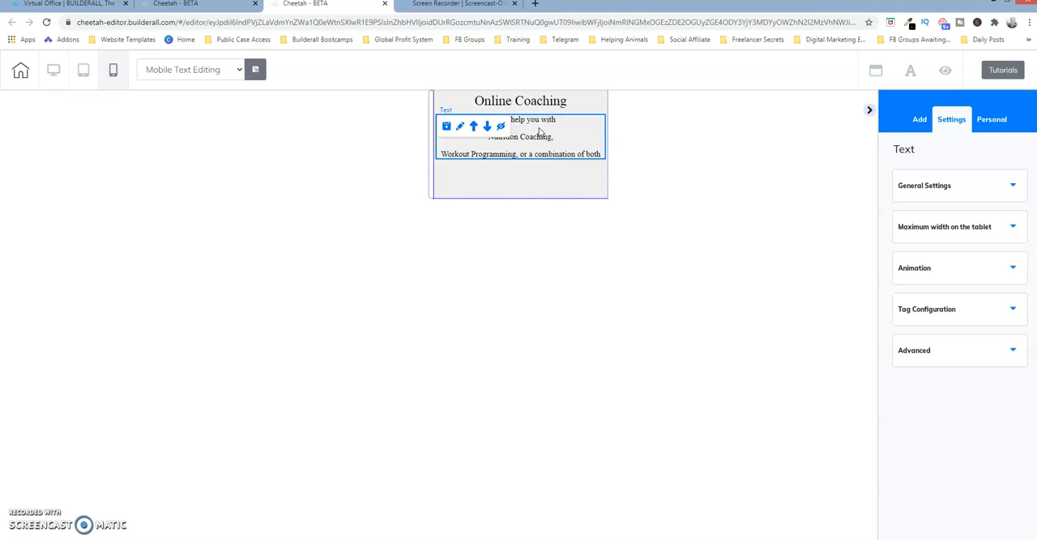
left_click(462, 129)
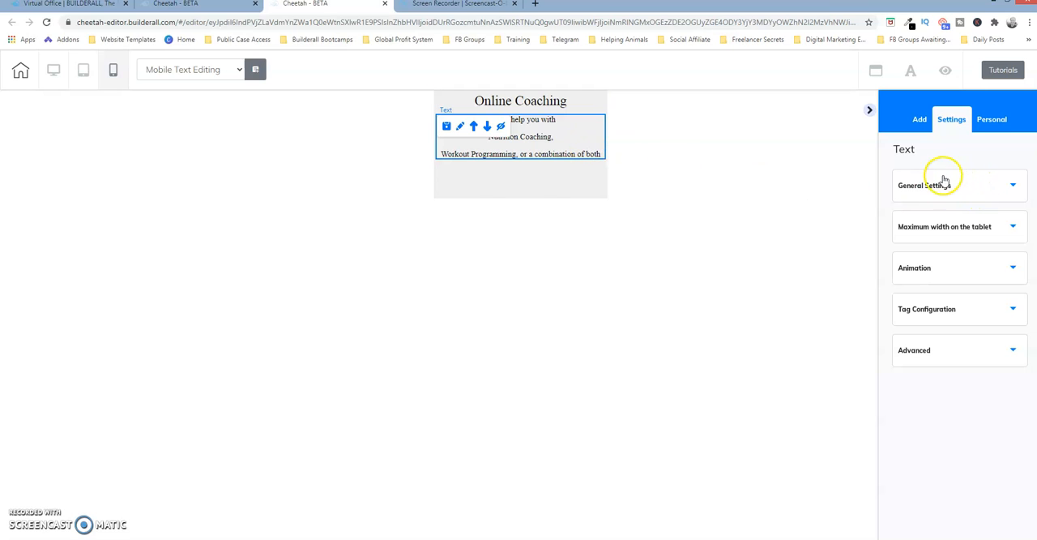
left_click(1007, 185)
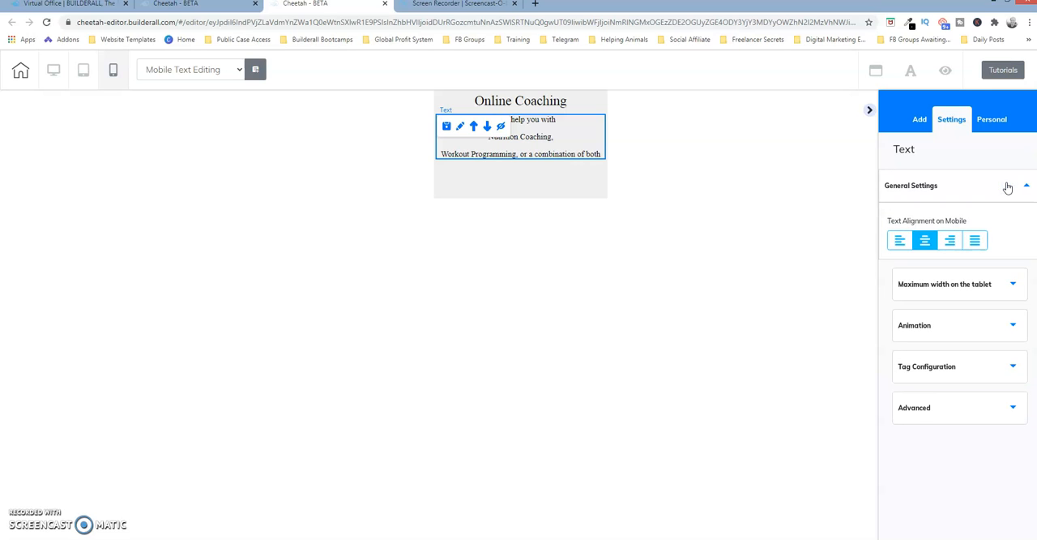
left_click(1007, 185)
Set the body text's maximum tablet width to 435 and its combined left and right lateral spacing to 2
left_click(1007, 227)
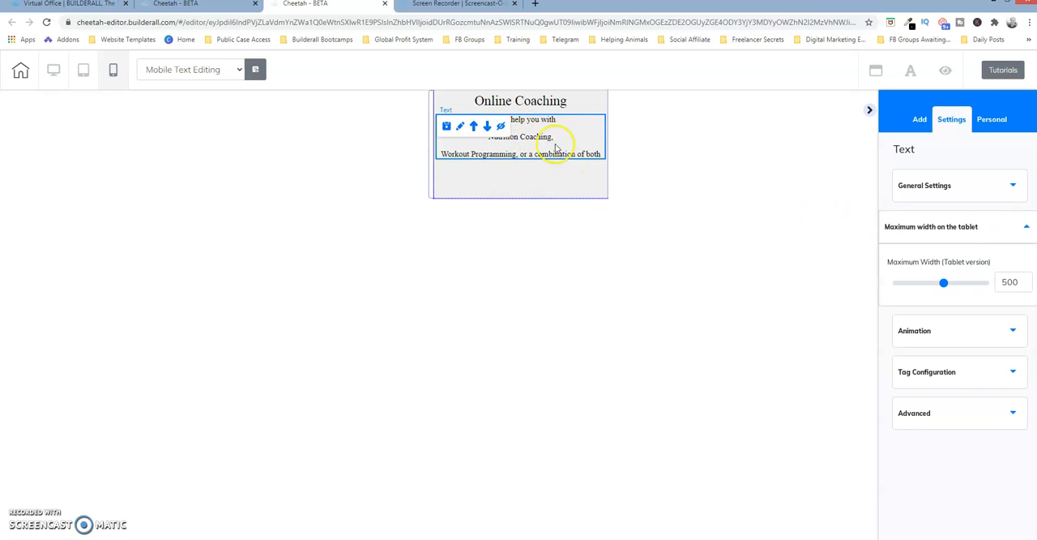
left_click_drag(945, 285, 905, 286)
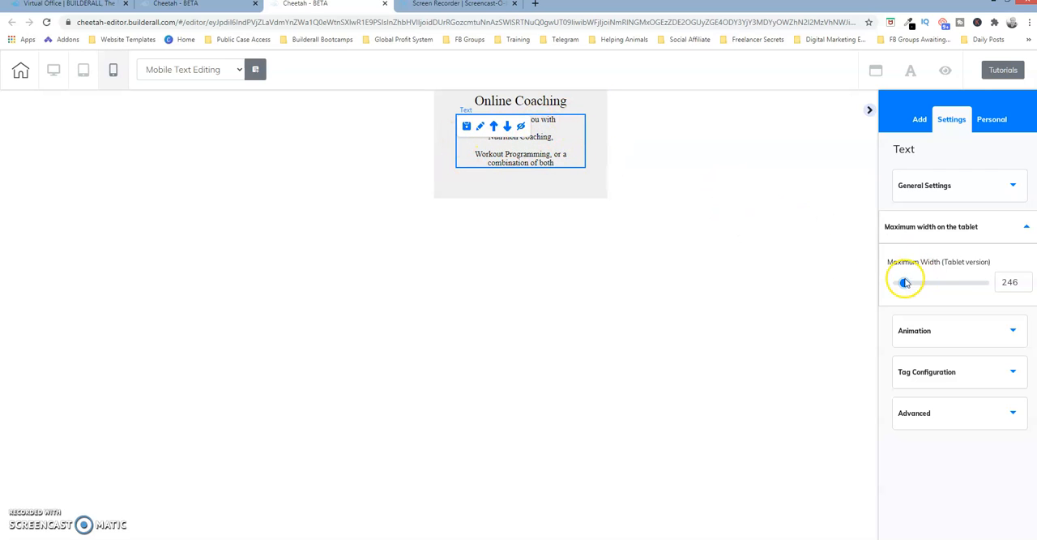
left_click(933, 283)
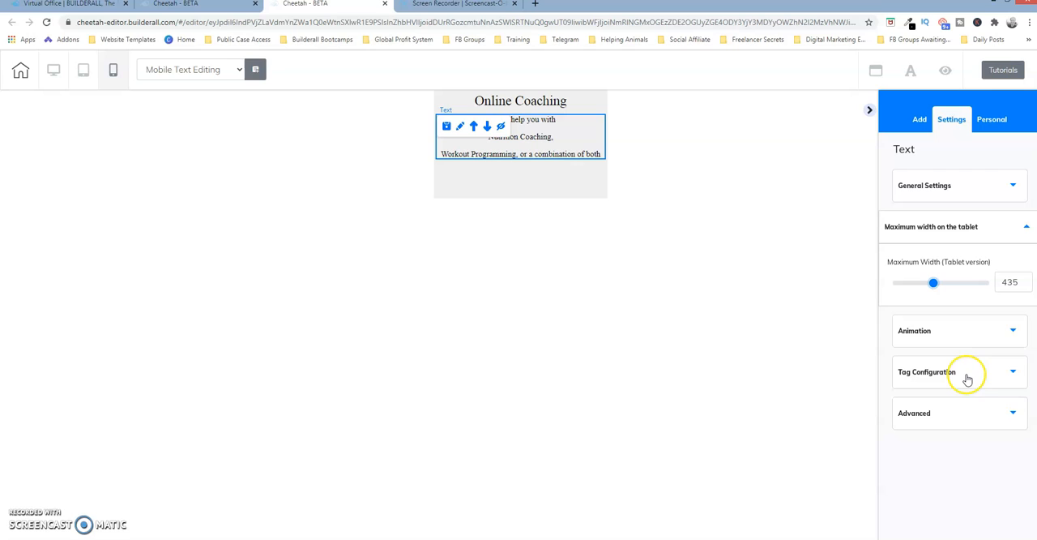
left_click(968, 413)
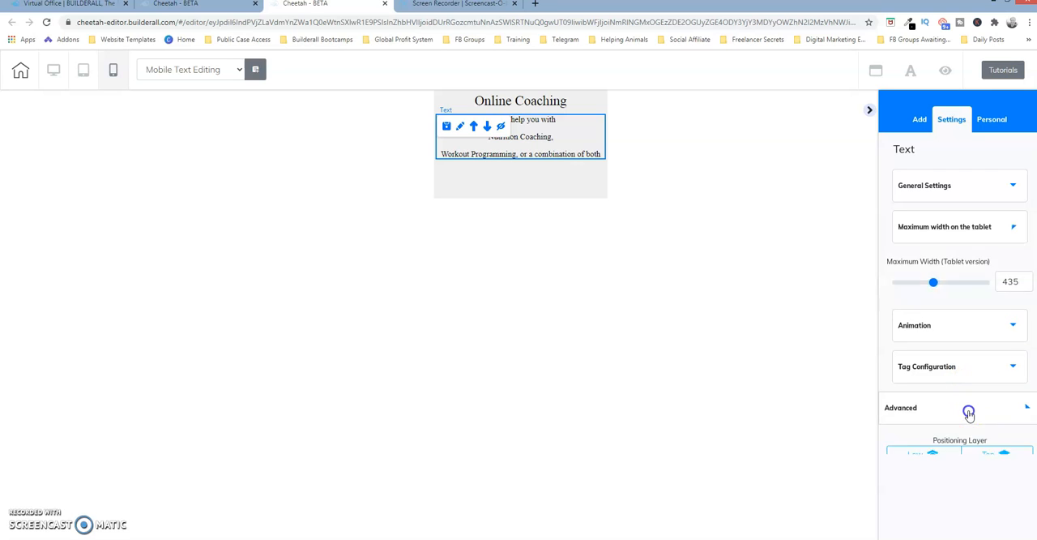
left_click_drag(922, 471, 892, 473)
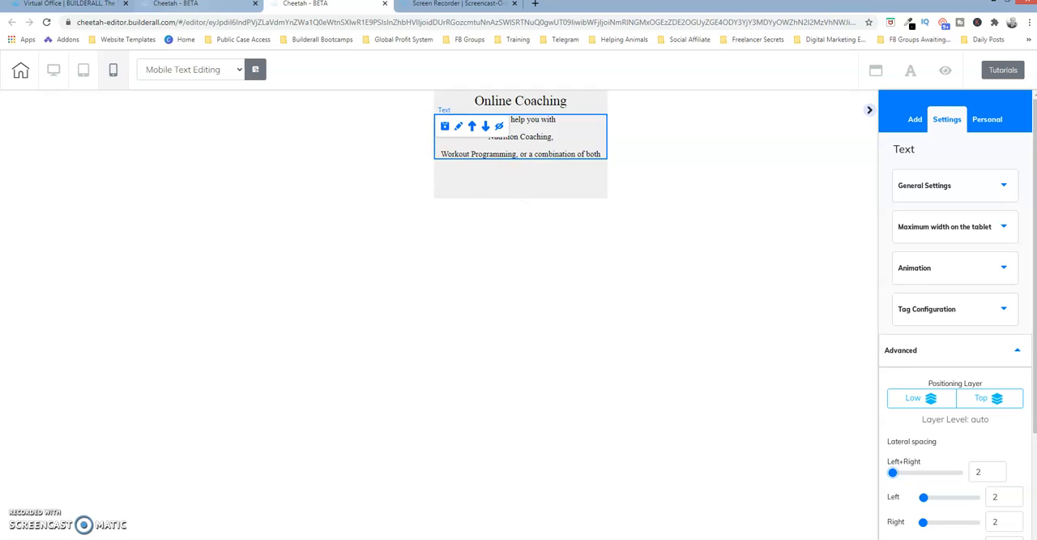
Return to the desktop view and apply the Neutral Paragraph style to all three lines of the body text
left_click(52, 73)
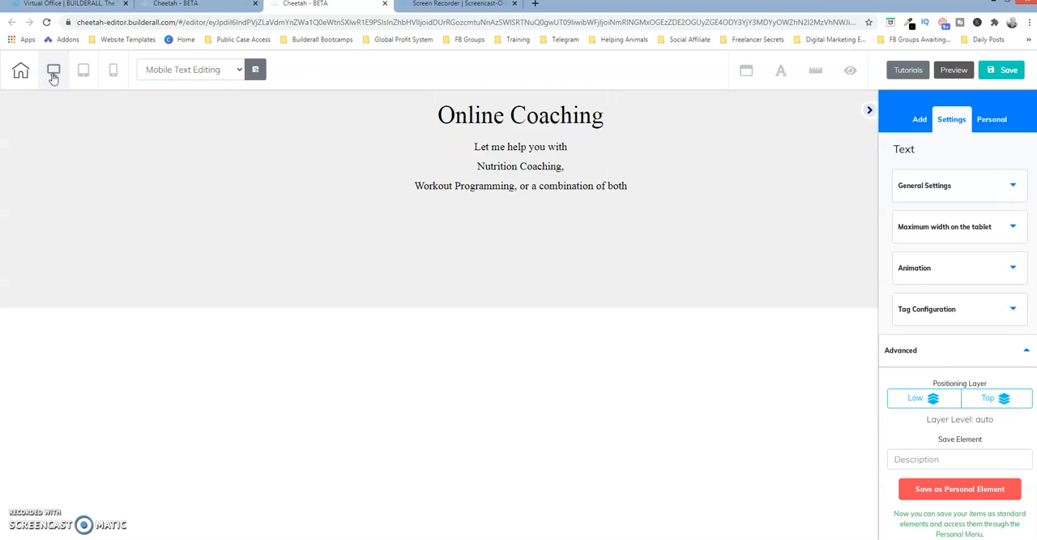
left_click(573, 180)
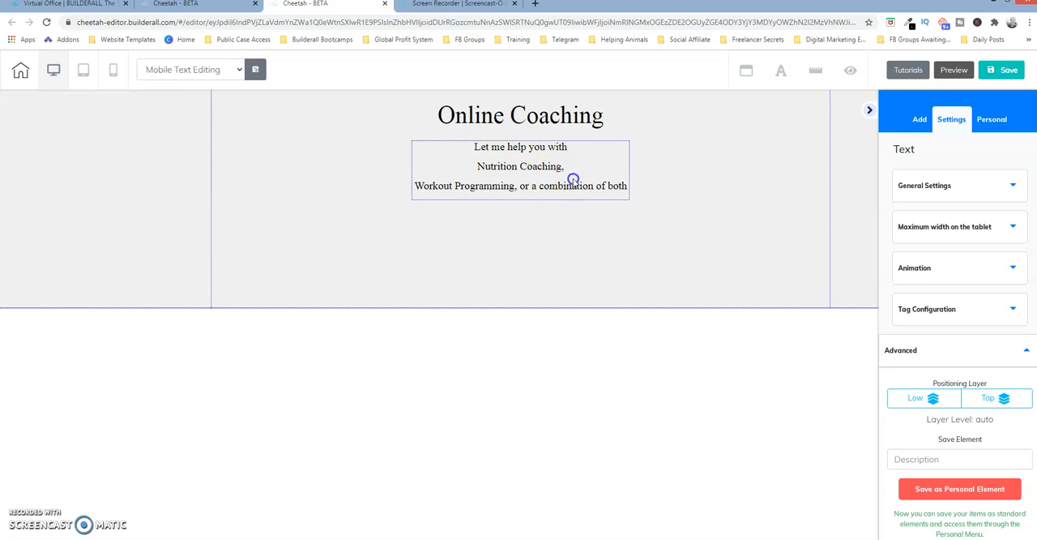
left_click(573, 179)
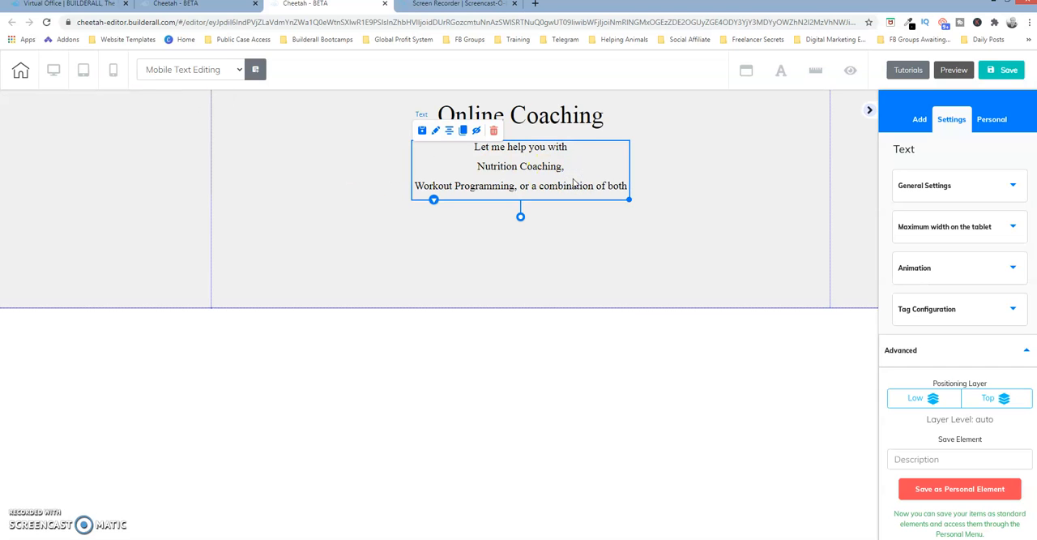
left_click(573, 180)
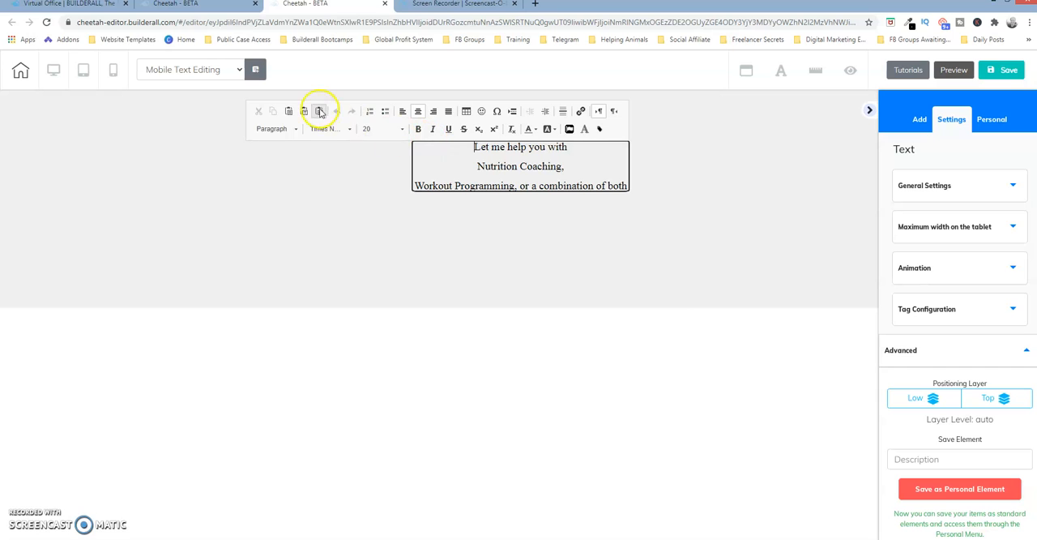
left_click_drag(473, 148, 658, 208)
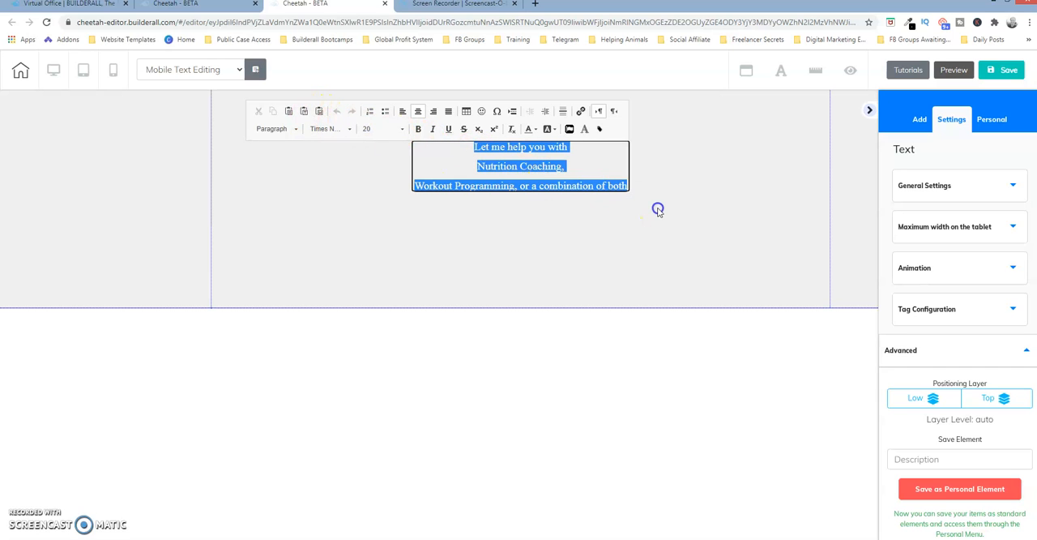
left_click(296, 131)
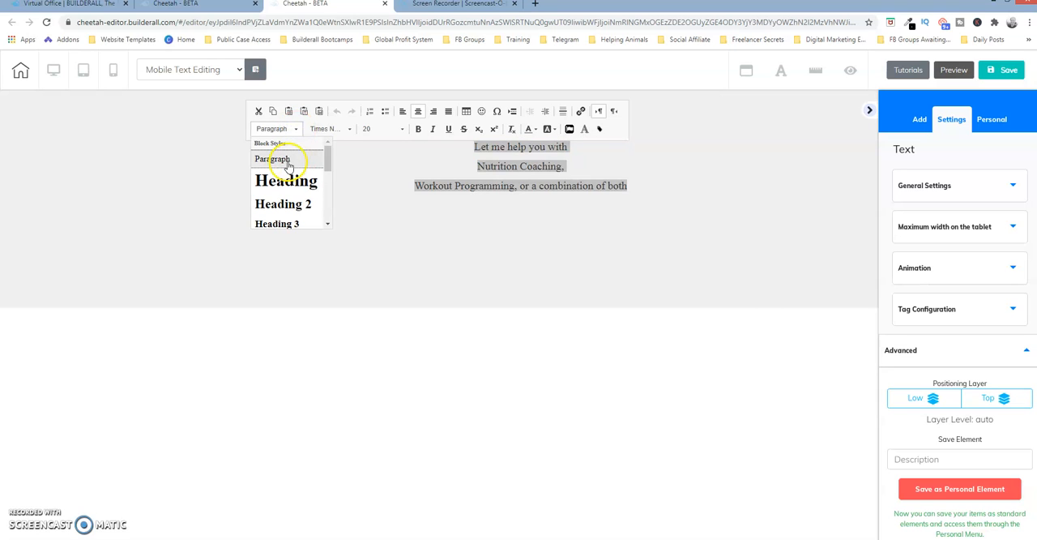
left_click_drag(327, 164, 329, 196)
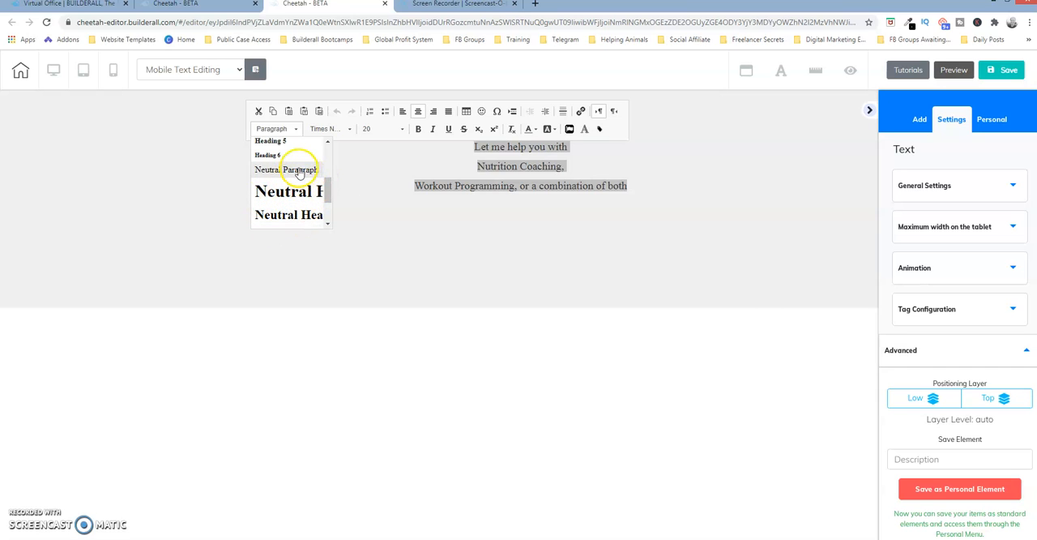
left_click(298, 170)
double_click(456, 164)
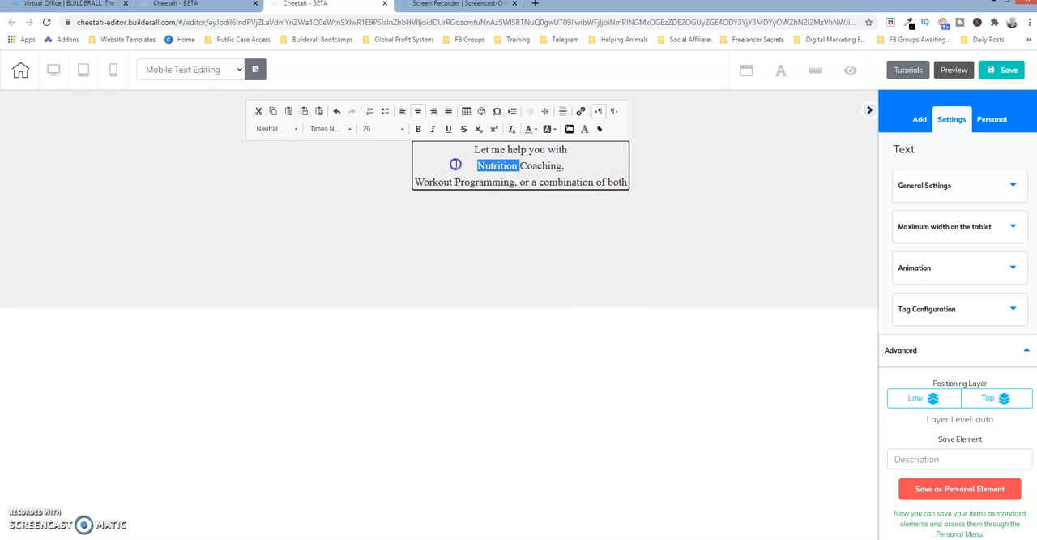
left_click(563, 165)
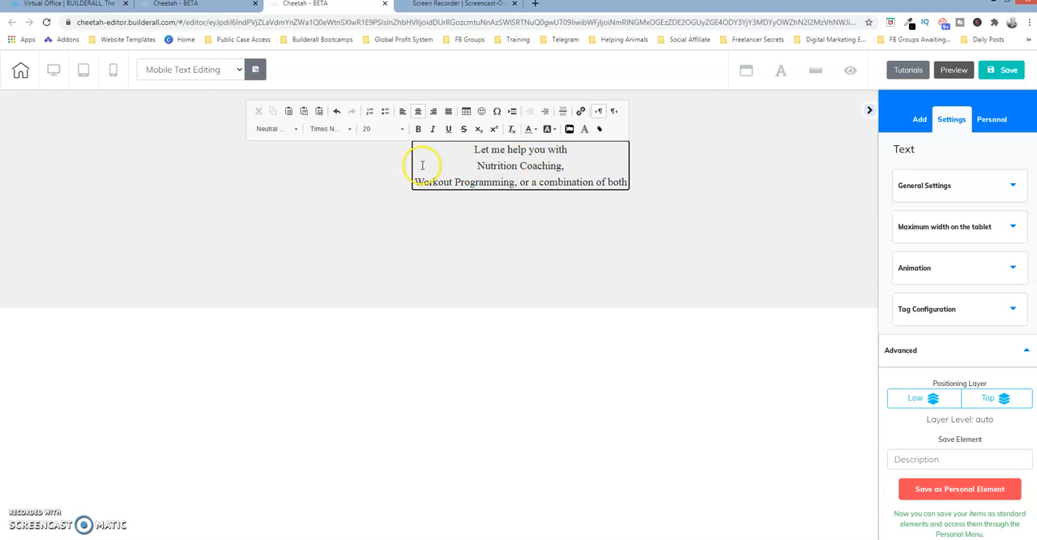
left_click(377, 167)
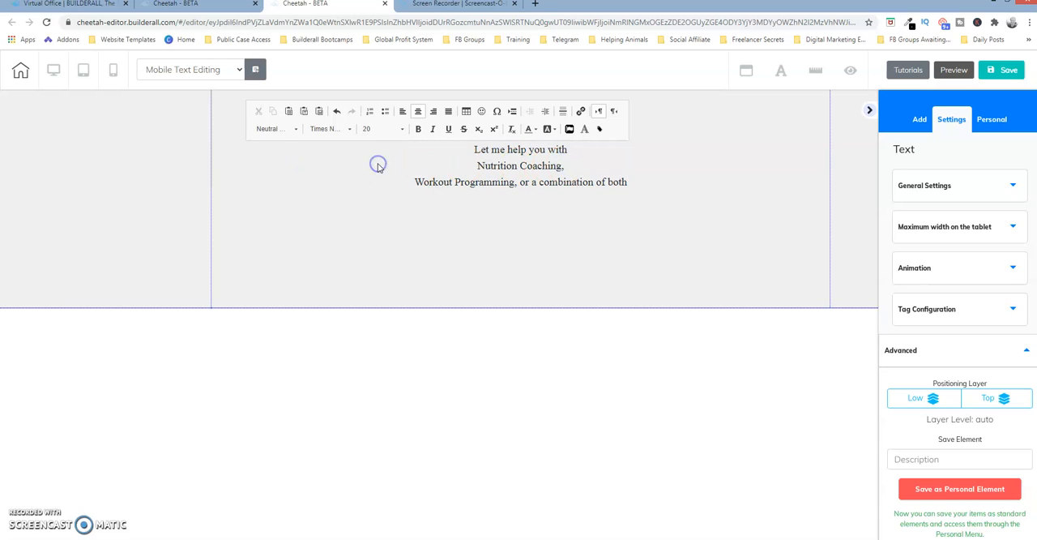
In the mobile view, collapse the side panel and open the body text's settings in a floating window
left_click(113, 73)
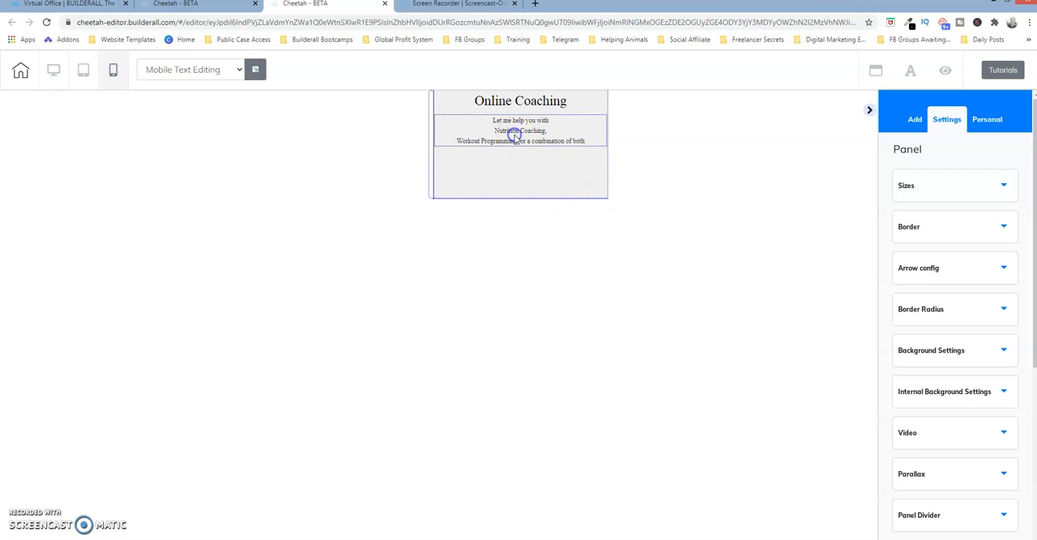
left_click(515, 136)
left_click(459, 128)
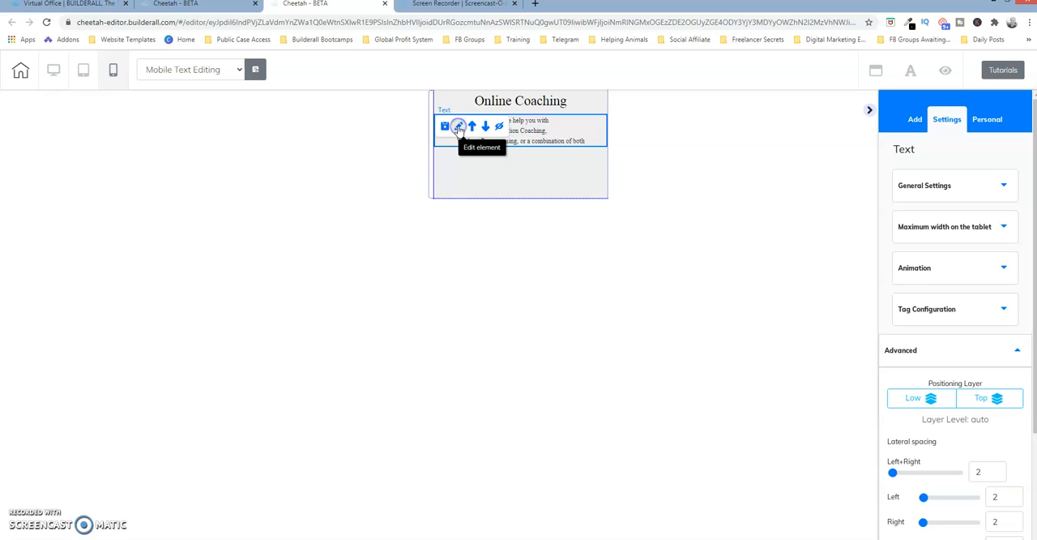
left_click(868, 111)
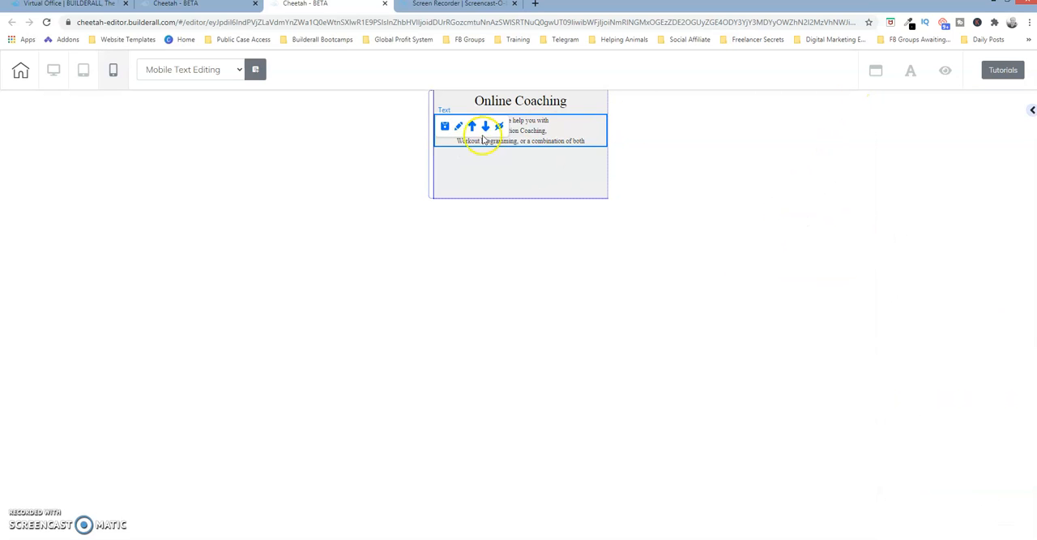
left_click(488, 185)
left_click(464, 130)
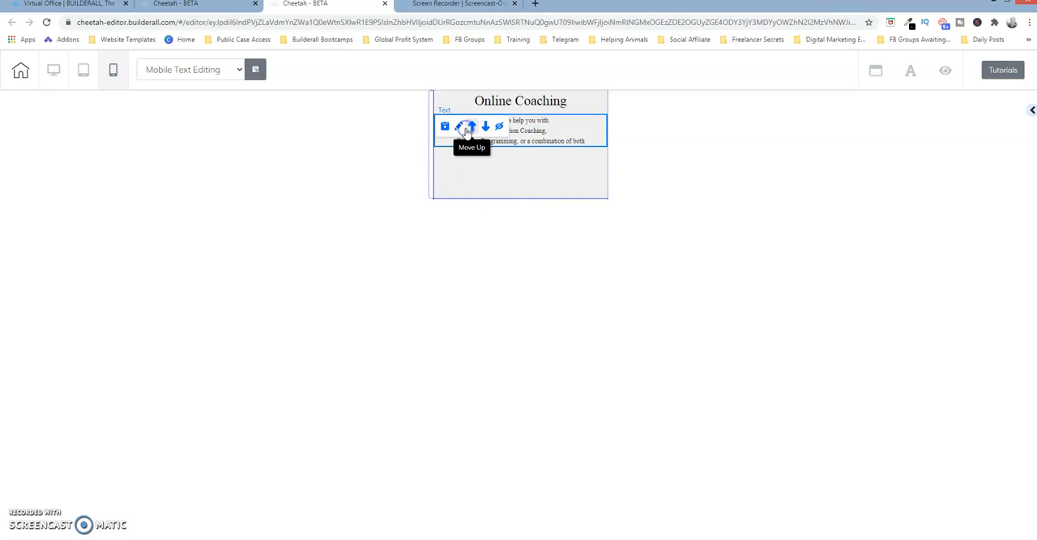
left_click(459, 127)
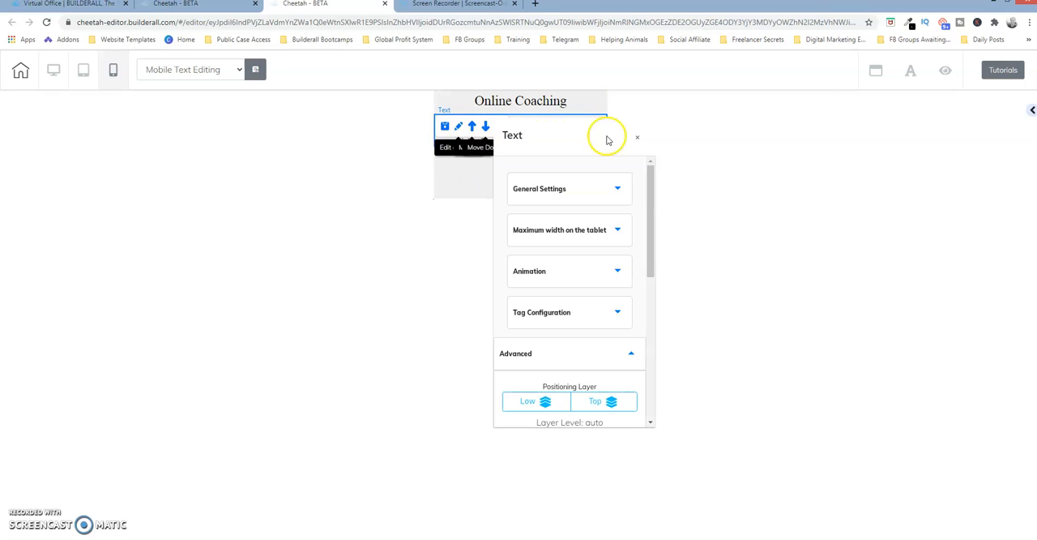
Move the text settings window clear of the page preview and set the body text's size on mobile to 34
left_click_drag(594, 153, 727, 128)
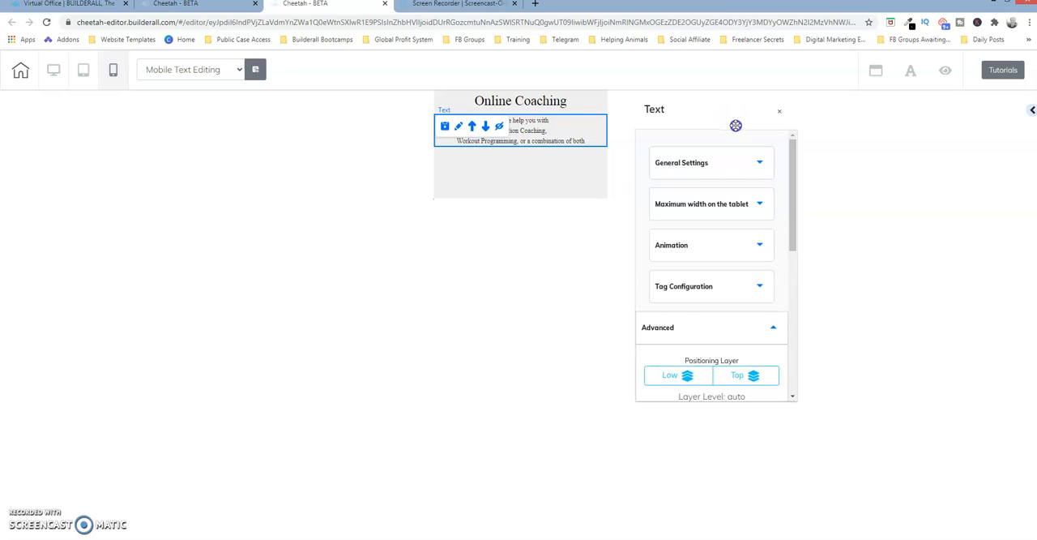
left_click(761, 165)
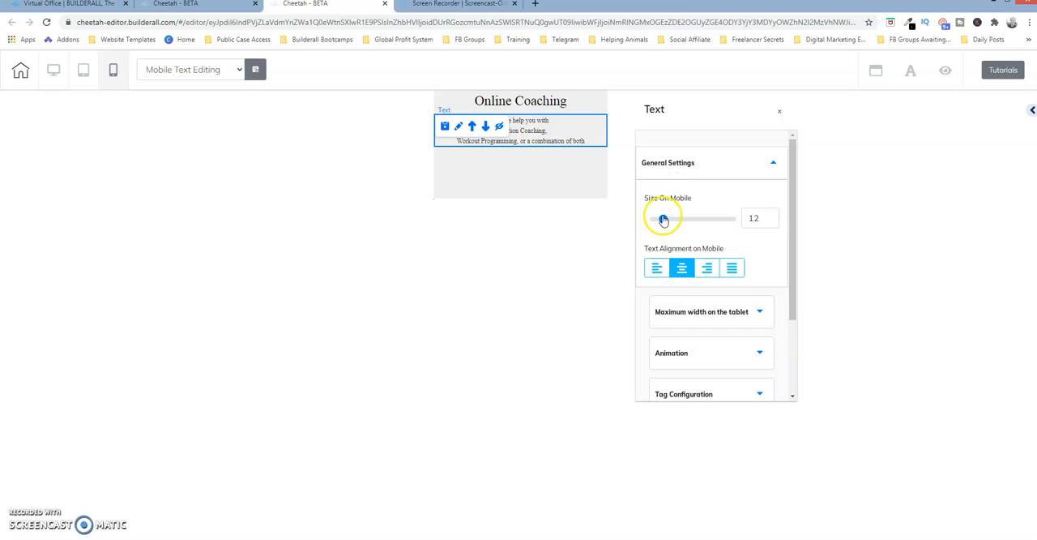
left_click_drag(664, 220, 681, 222)
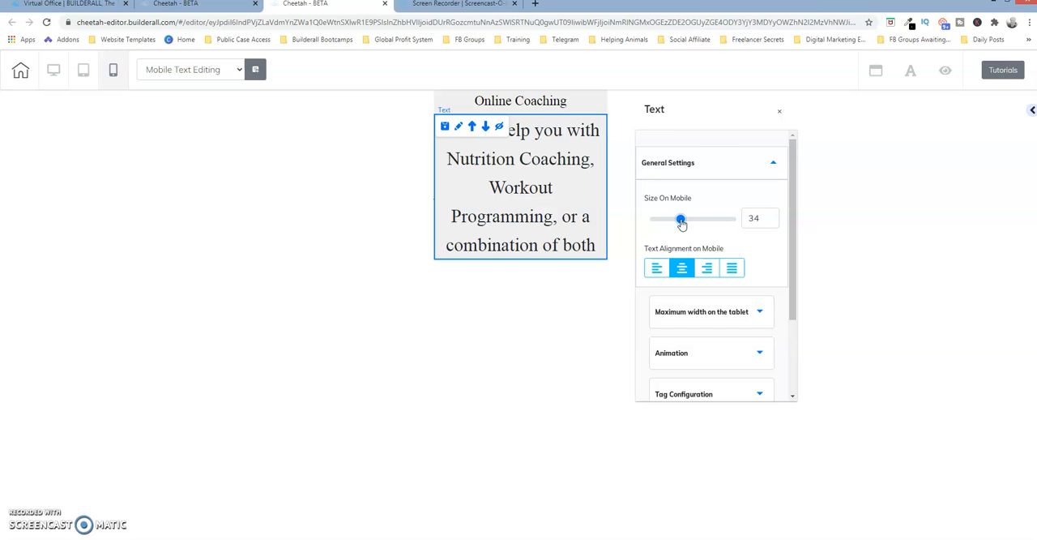